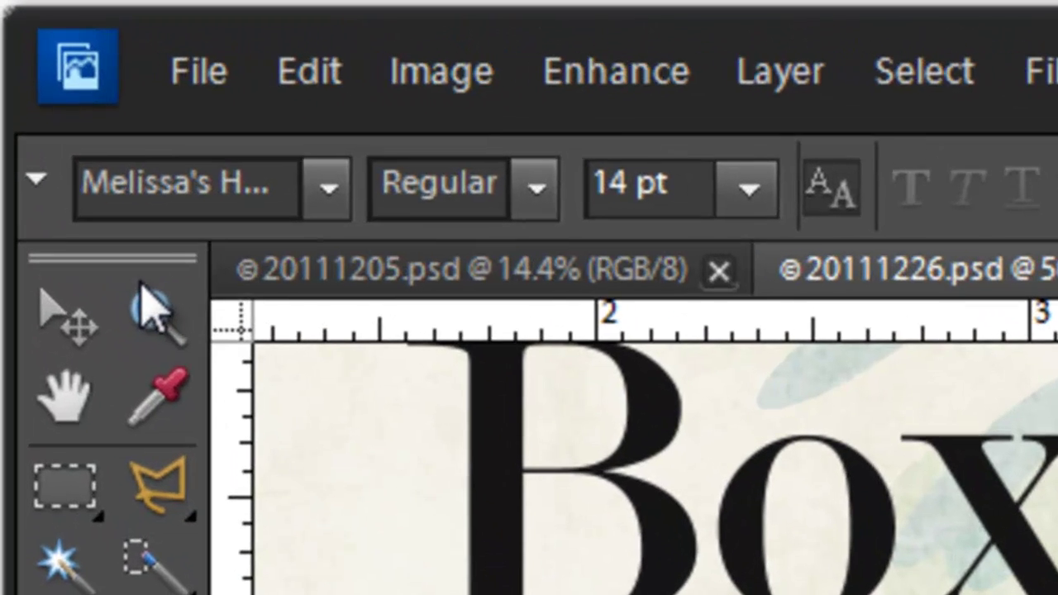
Step: Select the Zoom tool so the options bar shows the zoom settings for the Boxing Day page
click(171, 345)
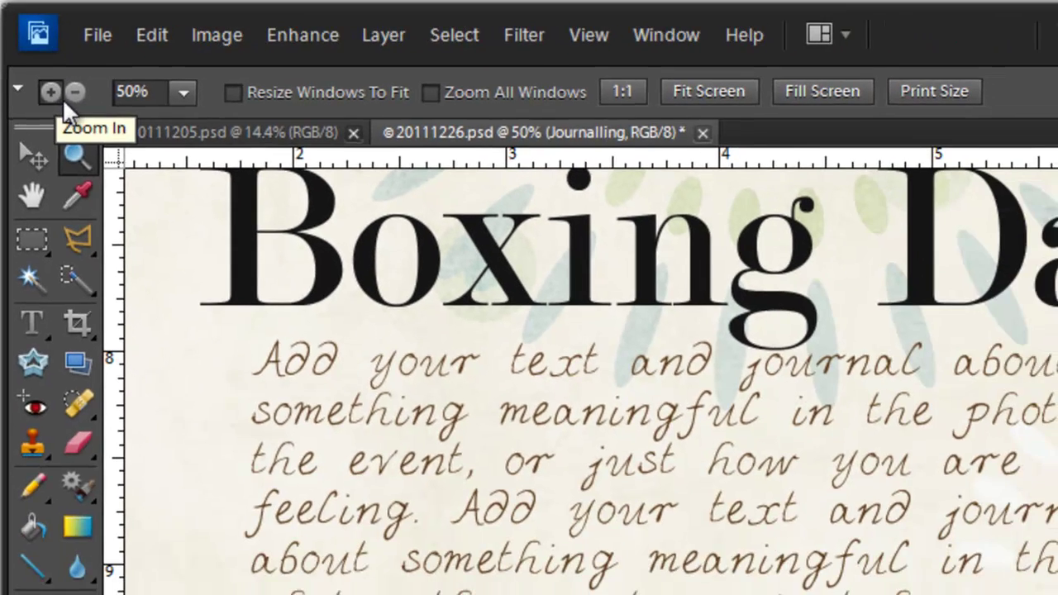
Step: Zoom in twice on the journaling text, then zoom out three steps to see the Boxing title
click(385, 463)
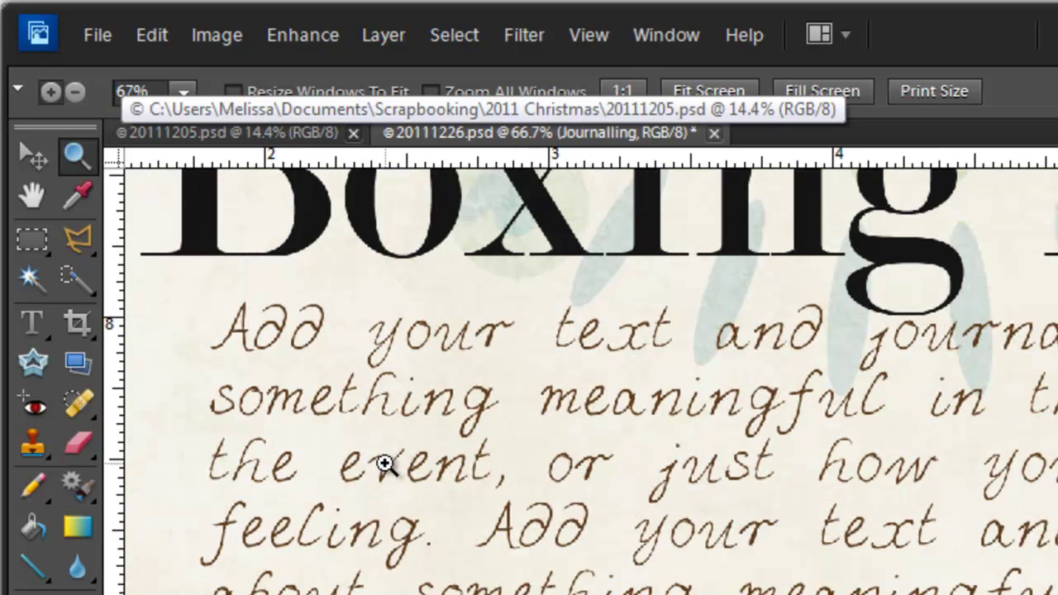
click(394, 467)
click(75, 91)
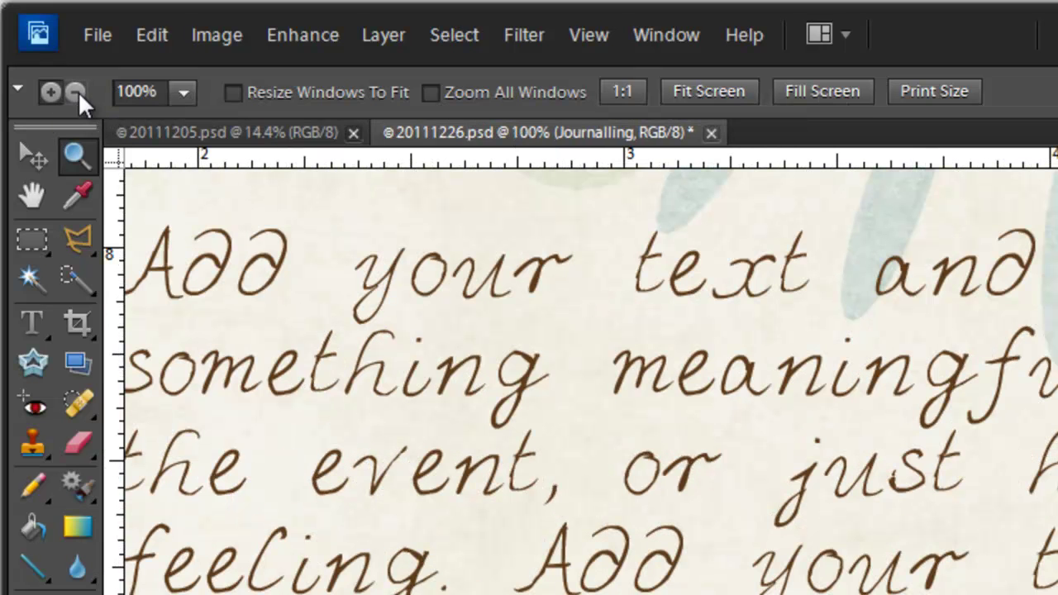
click(467, 457)
click(468, 457)
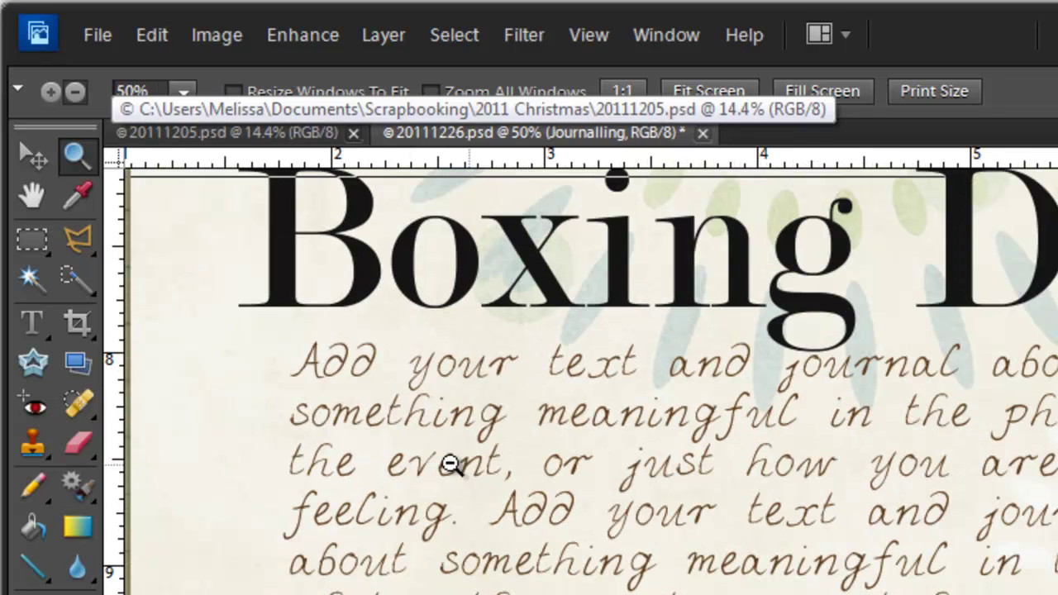
click(468, 459)
Step: Enter 100% zoom, drag the zoom slider to 31%, then switch to 20111205.psd
click(183, 91)
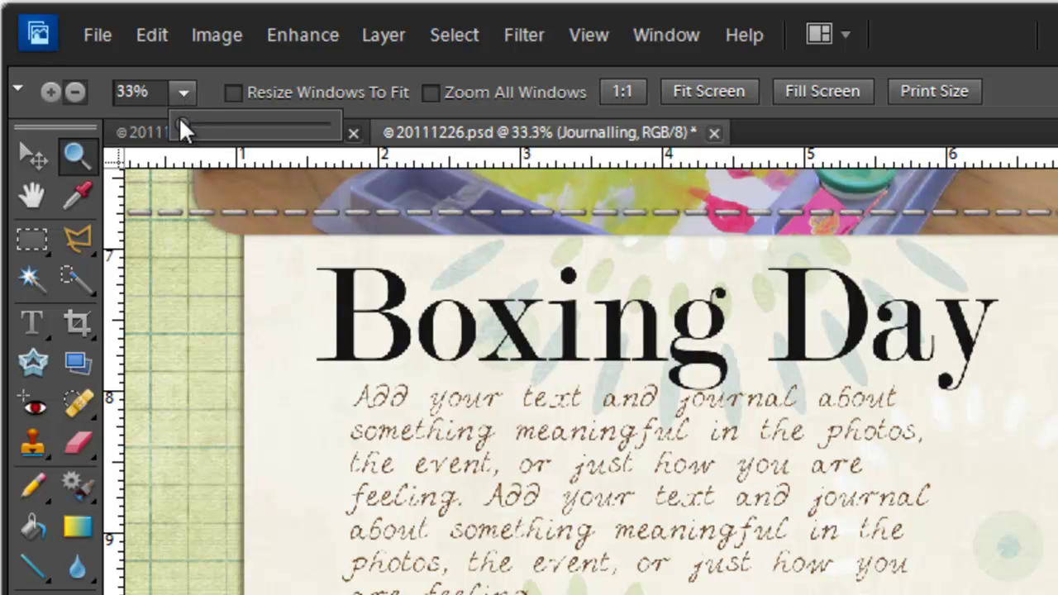
click(132, 92)
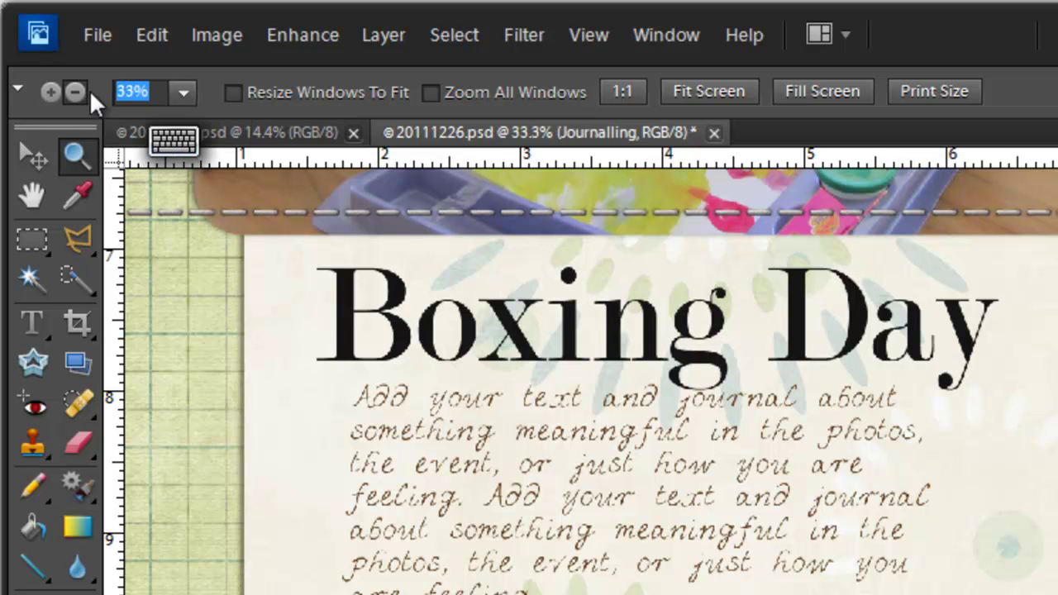
text(100)
key(Return)
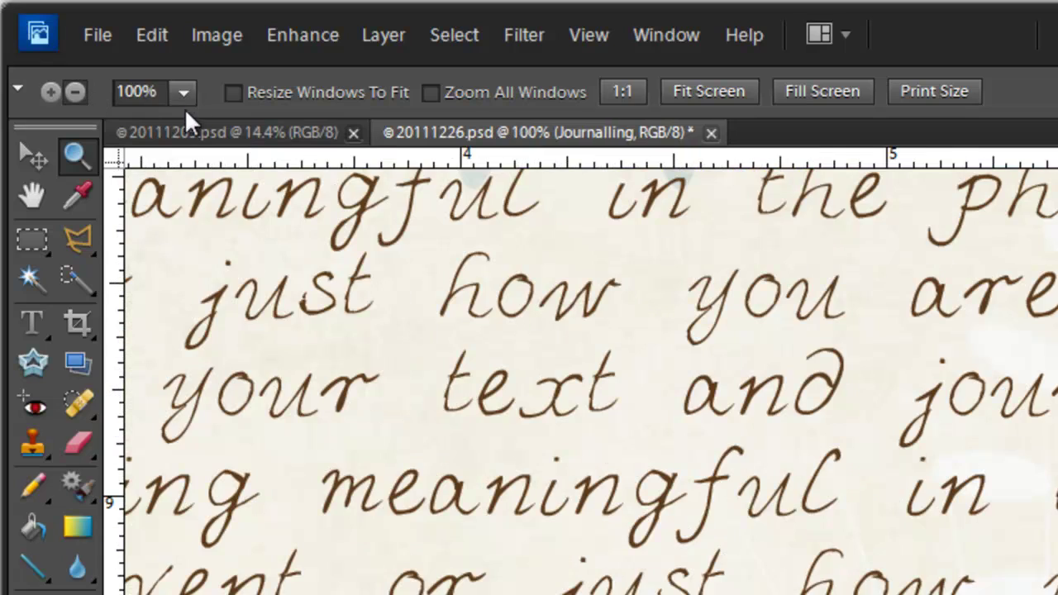
click(184, 92)
mouse_move(184, 124)
mouse_down()
mouse_move(230, 123)
mouse_move(181, 128)
mouse_up()
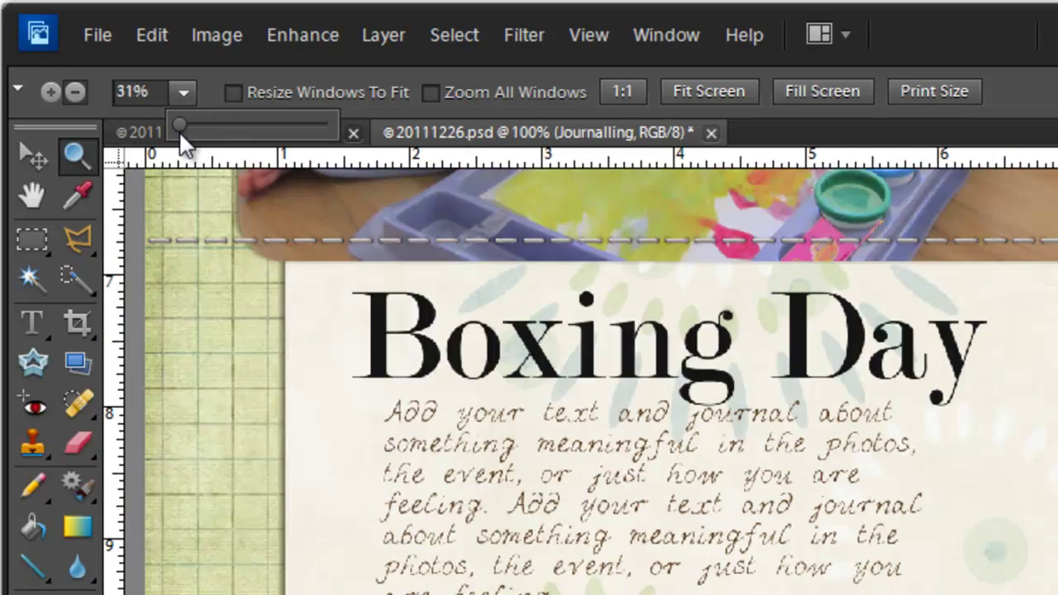
click(295, 122)
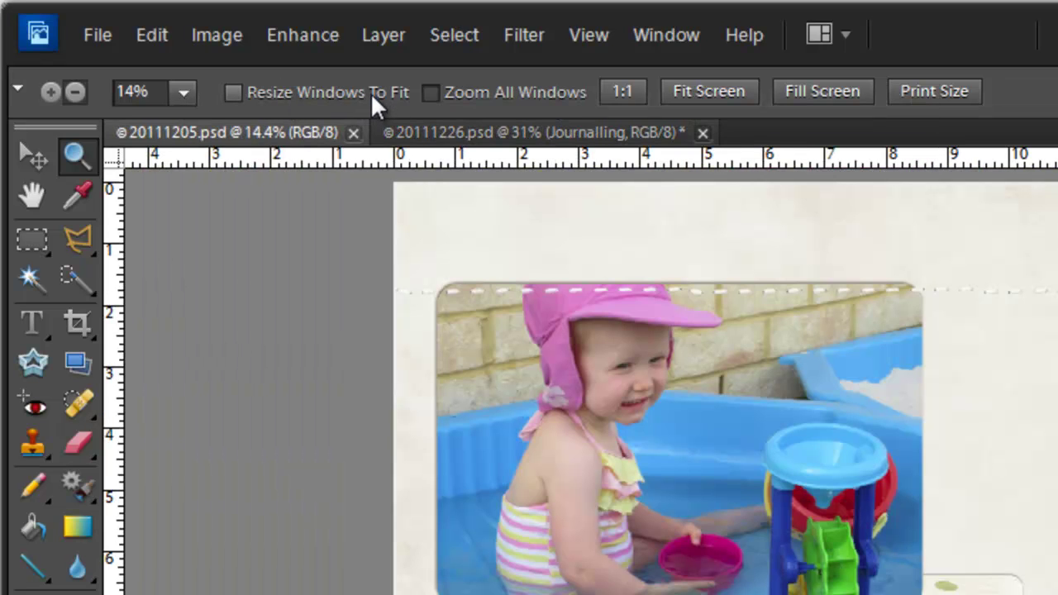
Step: Show the Arrange Documents dropdown of layout choices, closing and reopening it once
click(847, 33)
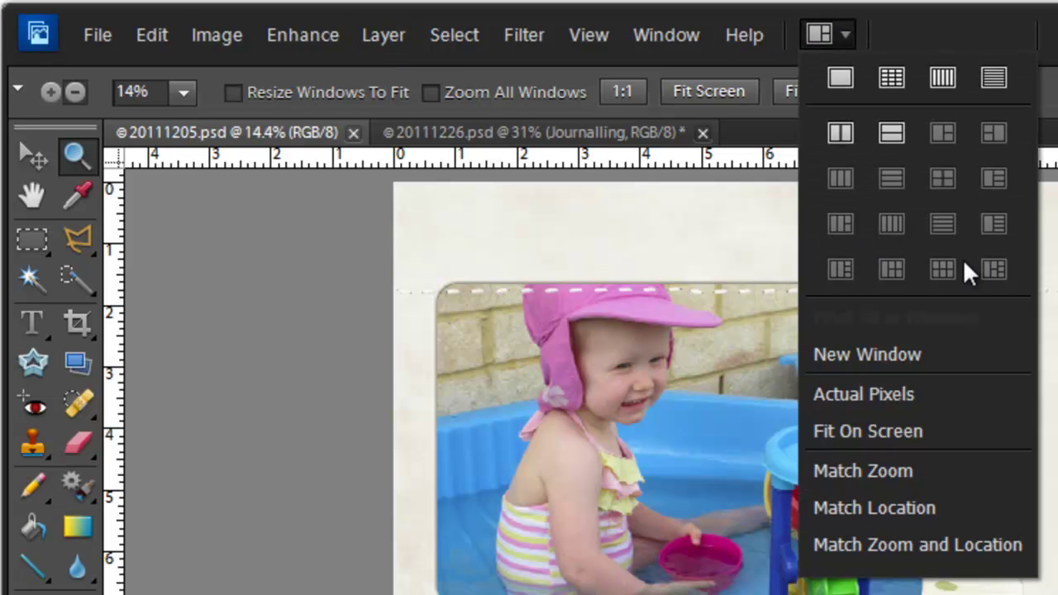
click(848, 32)
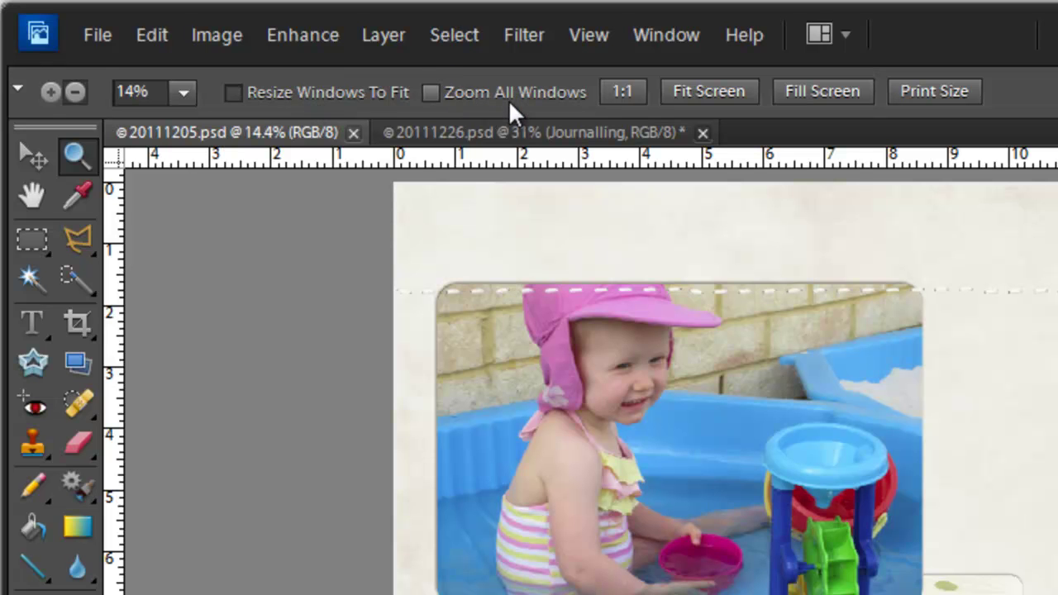
click(819, 35)
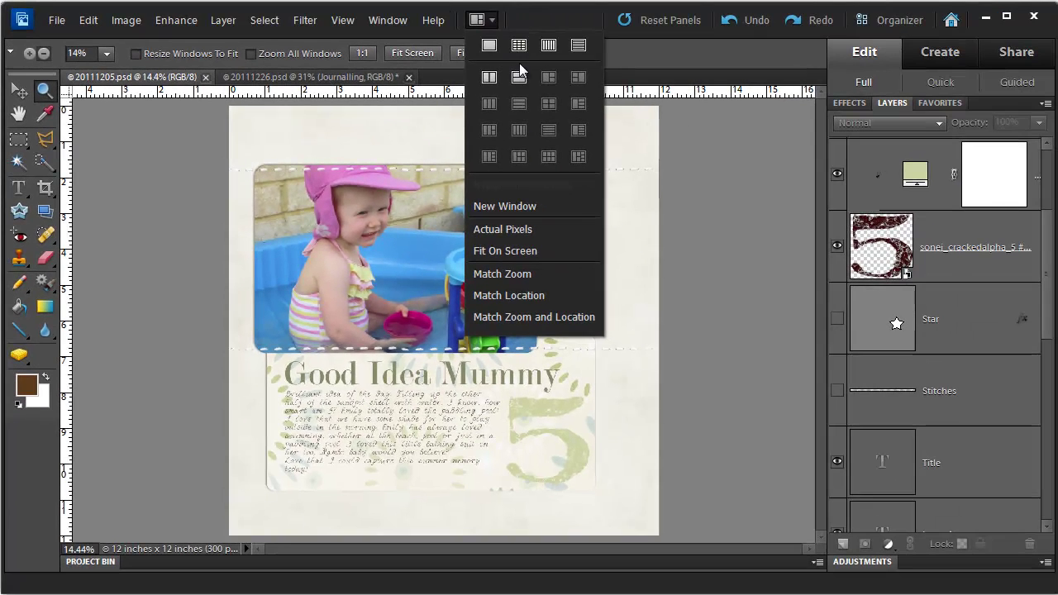
Step: Tile the documents 2-up horizontally, enable Zoom All Windows, and zoom both out
click(518, 76)
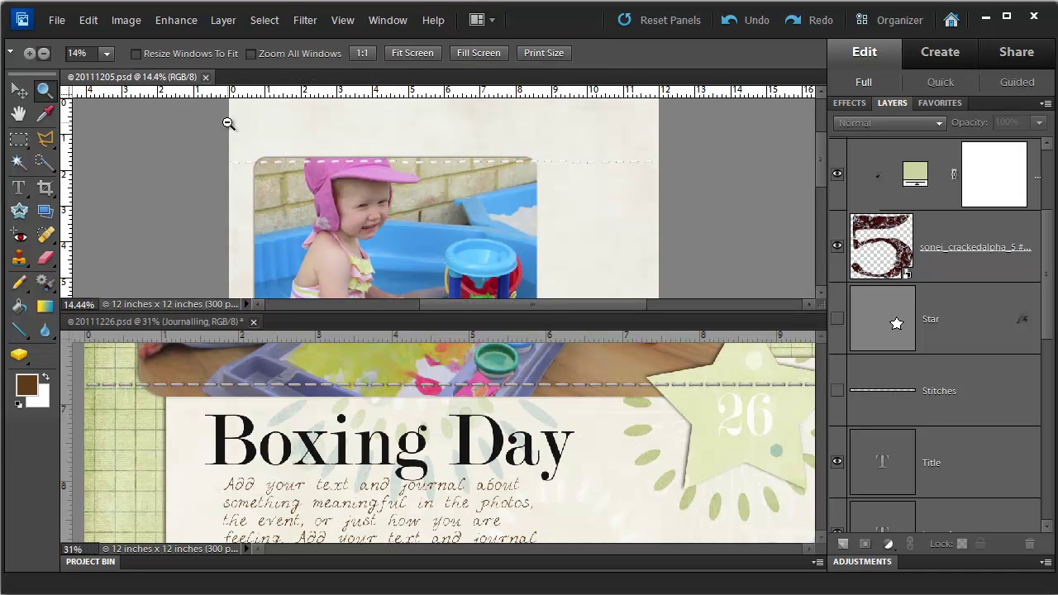
alt+shift+click(216, 143)
click(385, 403)
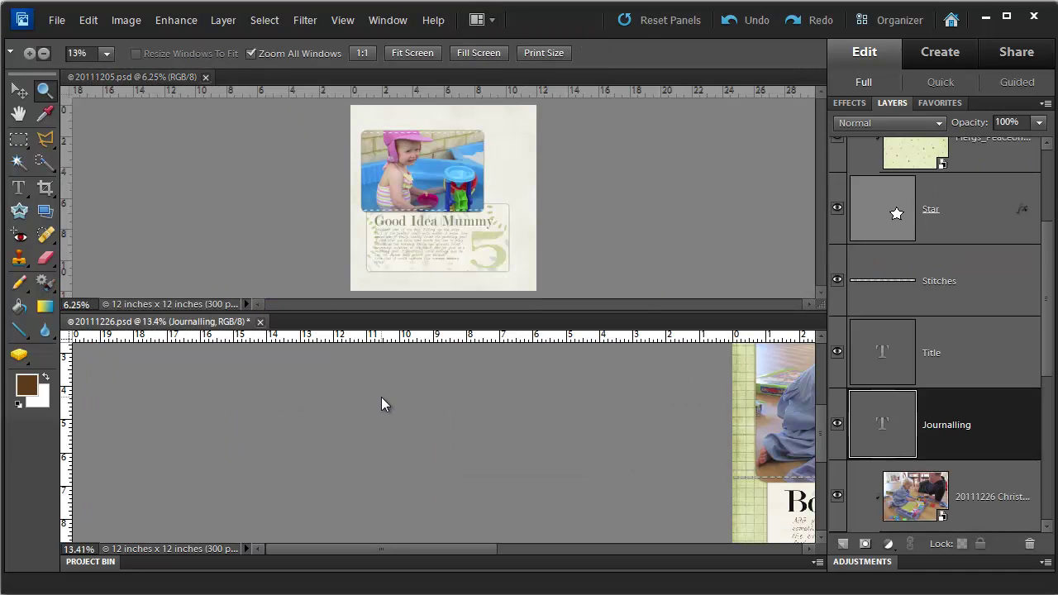
Step: Zoom both tiled documents in three steps, then back out four steps
click(265, 189)
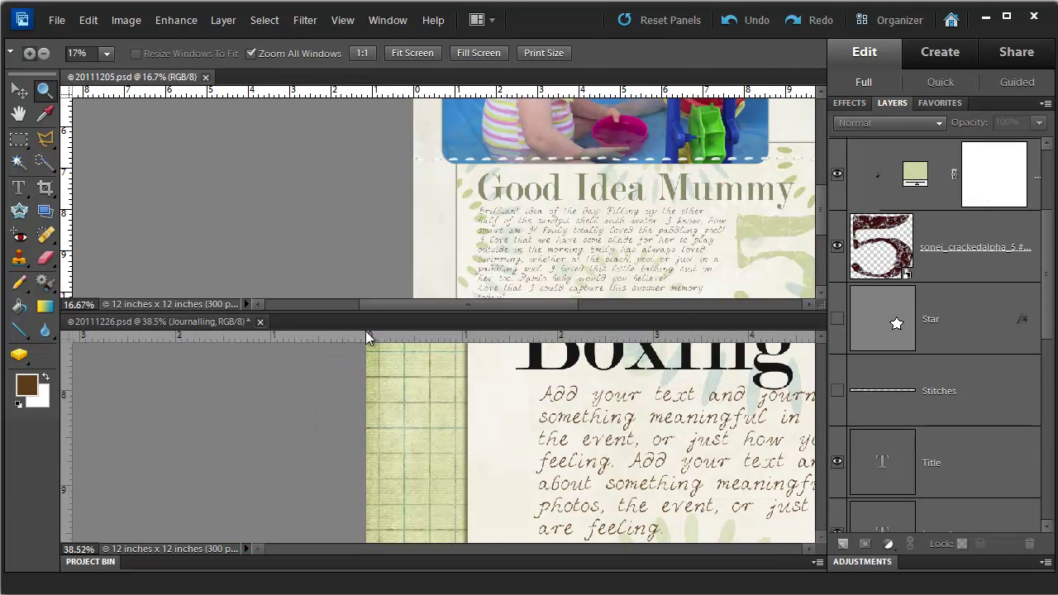
click(439, 238)
click(443, 251)
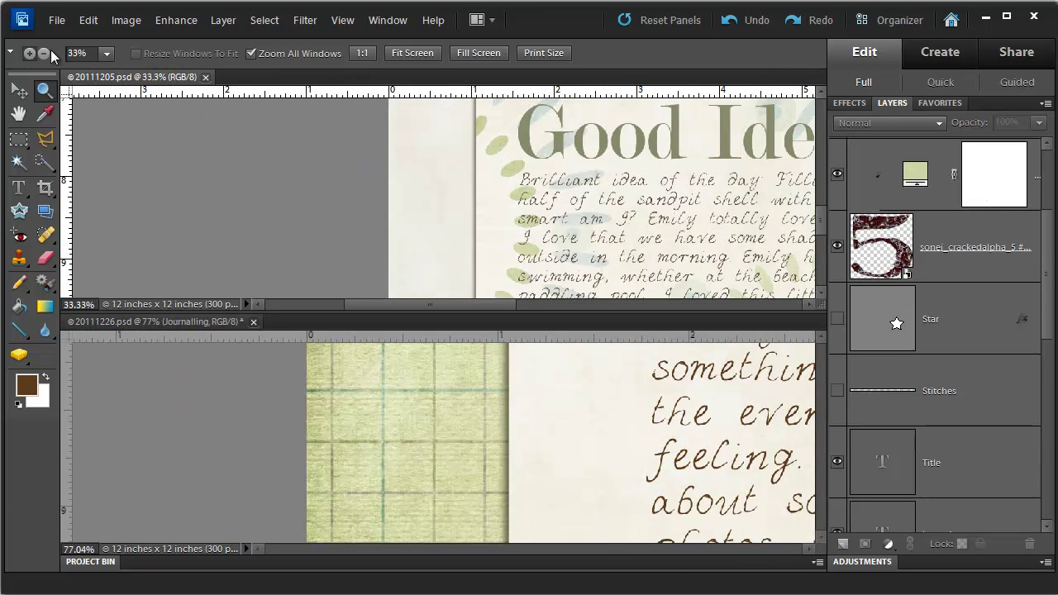
click(447, 245)
click(448, 245)
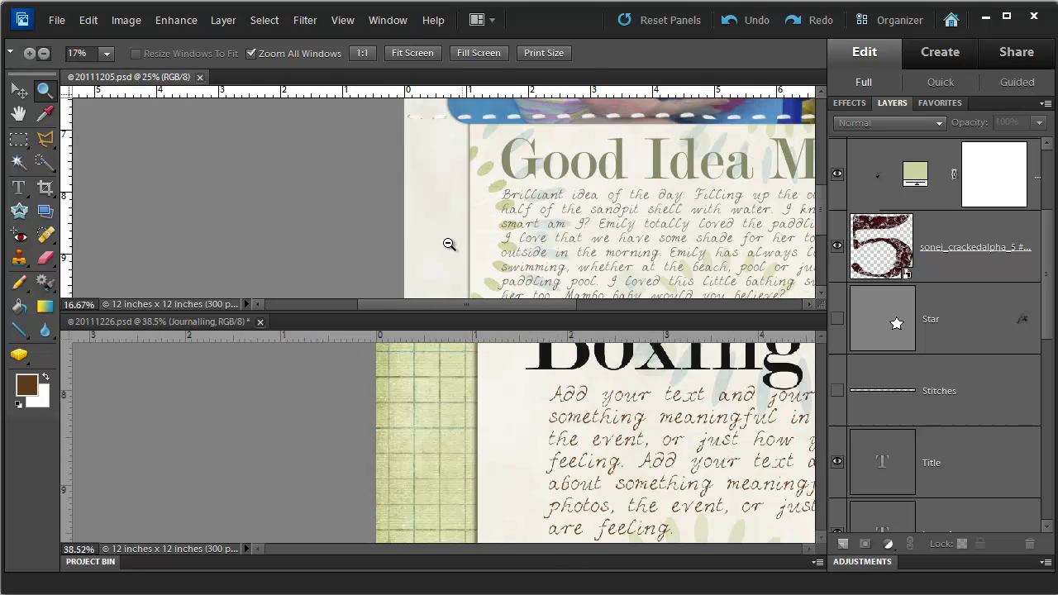
click(447, 246)
click(446, 247)
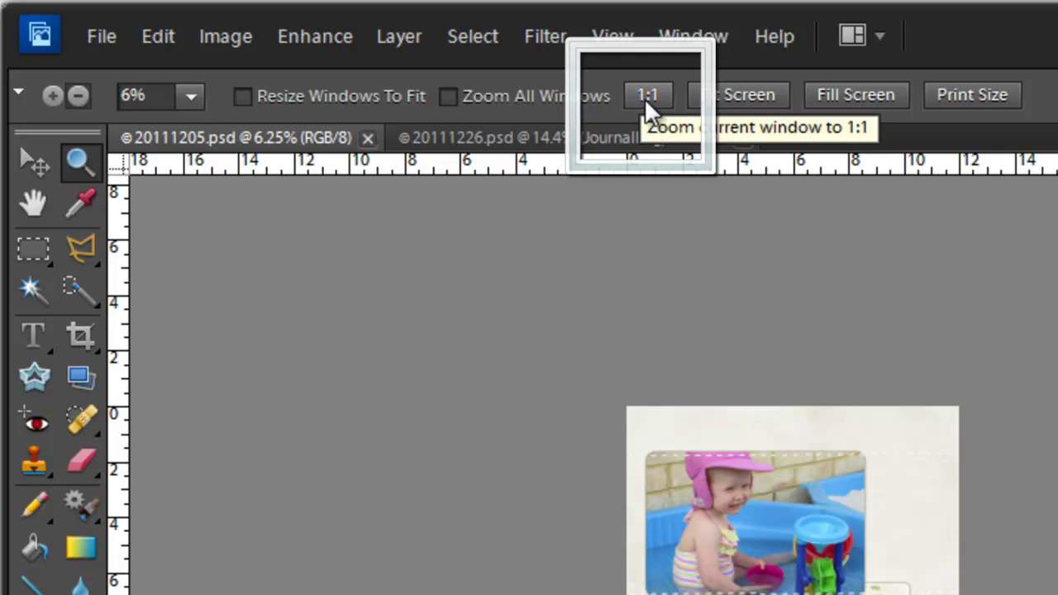
Step: View 20111205.psd at 1:1, then Fit Screen, then Fill Screen at 24%
click(644, 97)
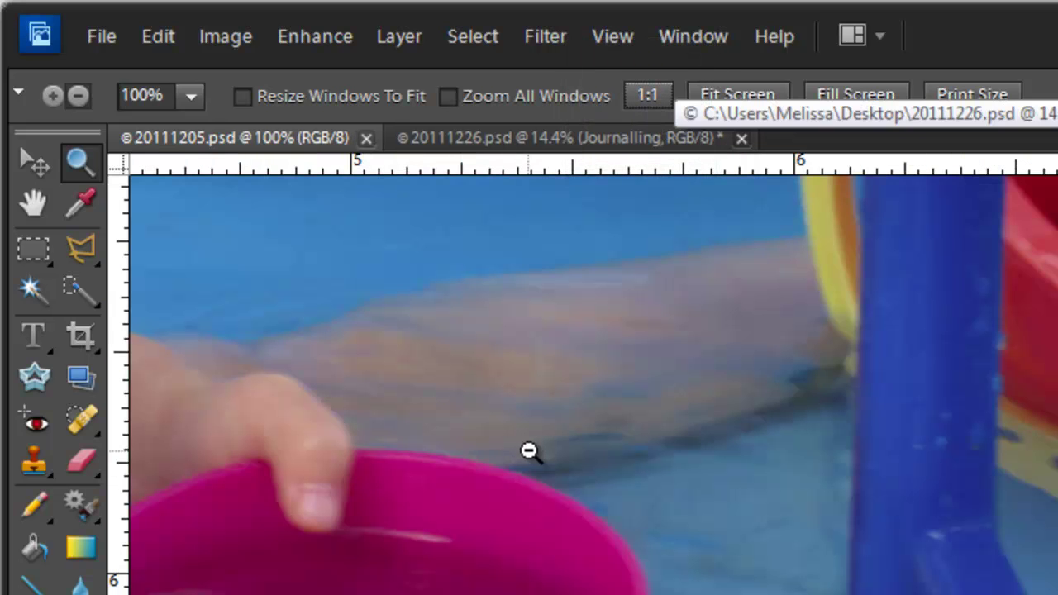
click(765, 91)
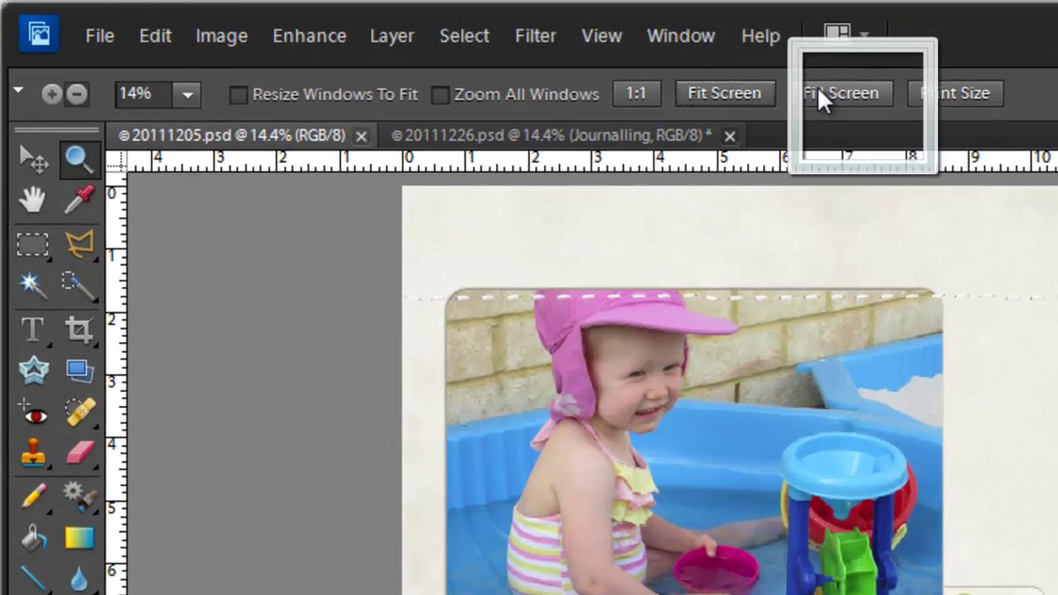
click(478, 52)
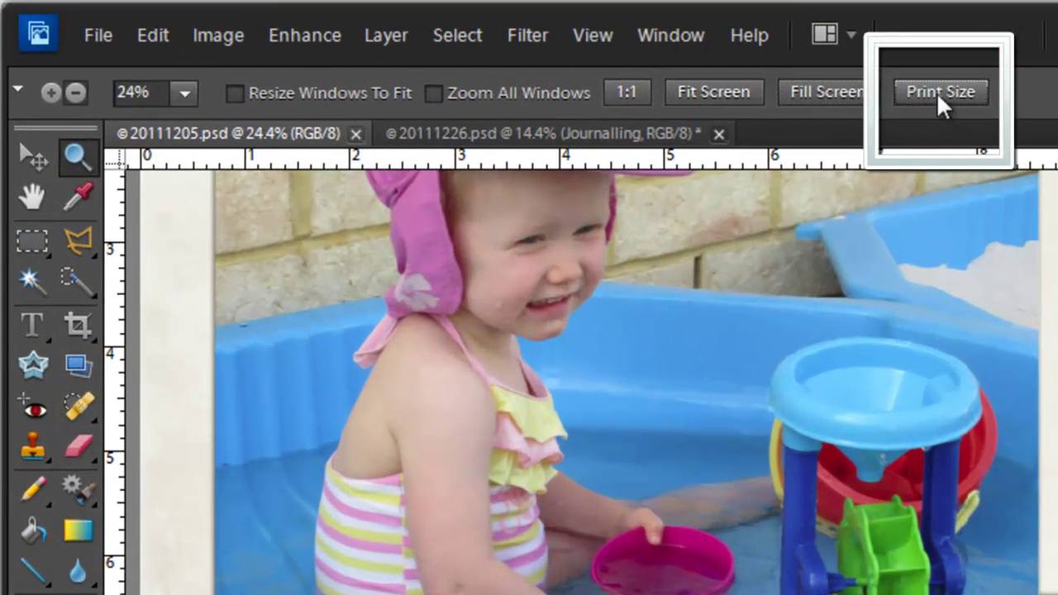
Step: Show 20111205.psd at Print Size and scroll the view down slightly
click(941, 92)
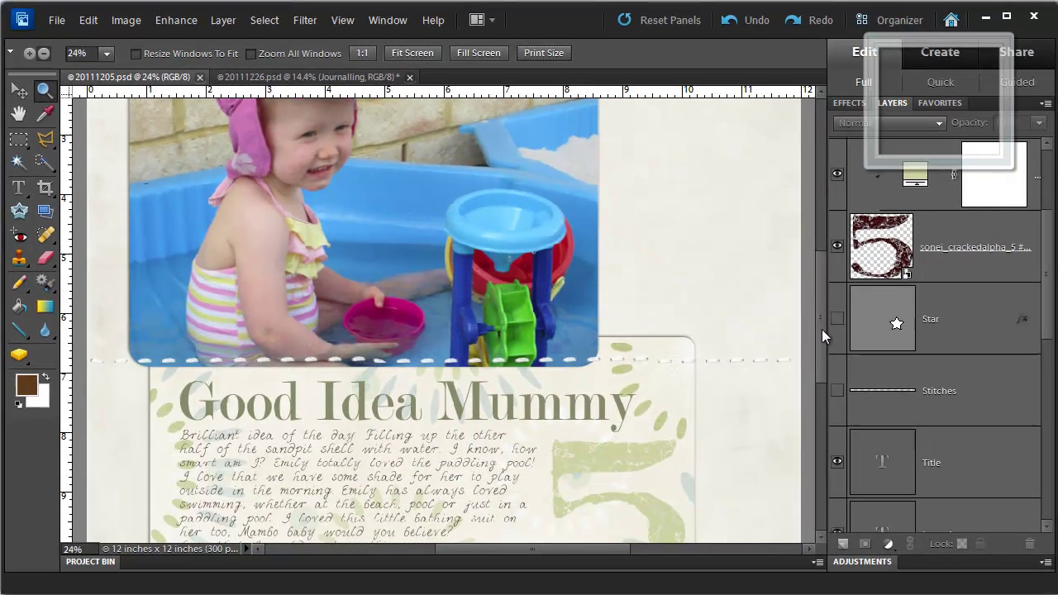
scroll(821, 331, down, 1)
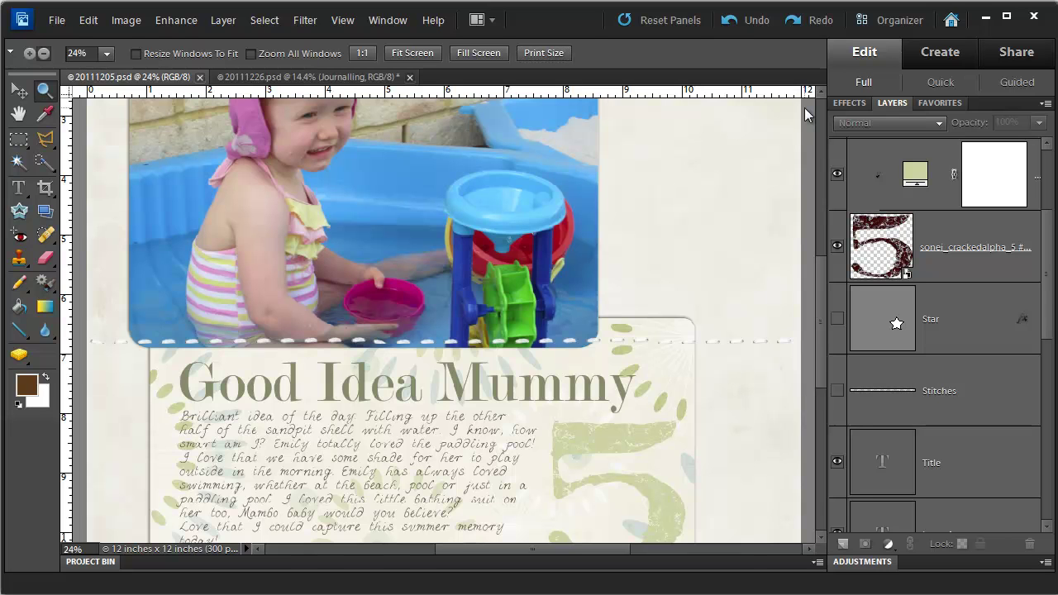
Step: Sweep the zoom slider to 30%, then zoom back out to 24%
click(107, 55)
drag(105, 72, 100, 73)
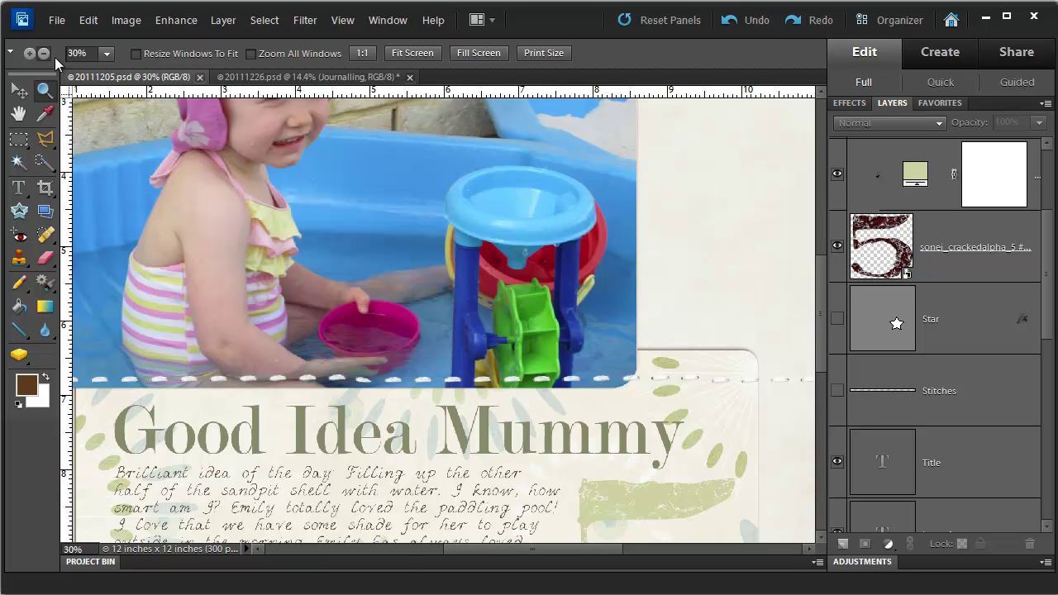
click(51, 56)
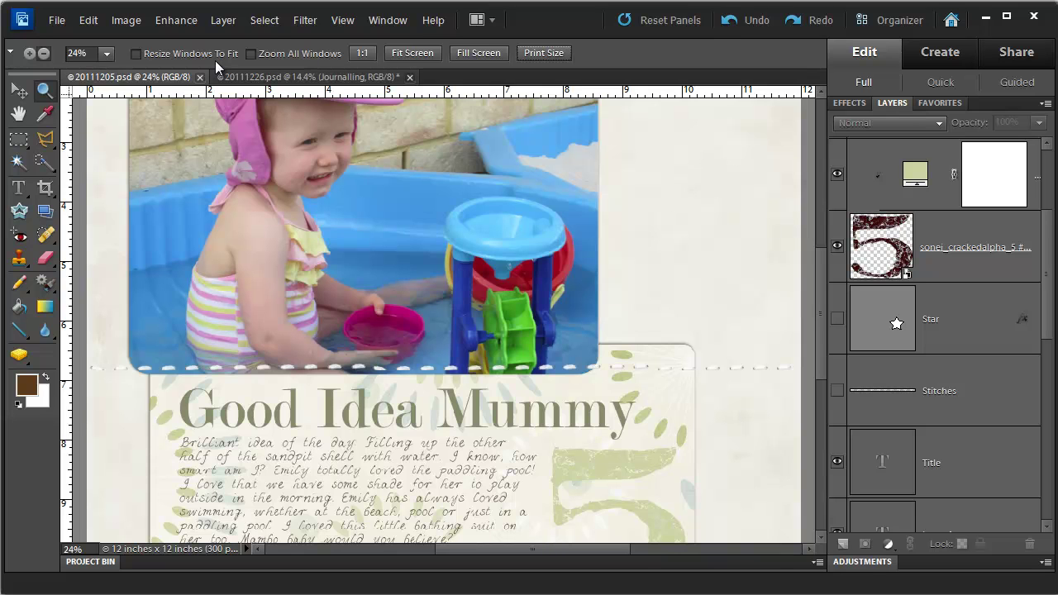
Step: Drag zoom marquees down to a single stitch at about 1137%, then fit the page with Ctrl+0
click(29, 53)
drag(114, 136, 641, 507)
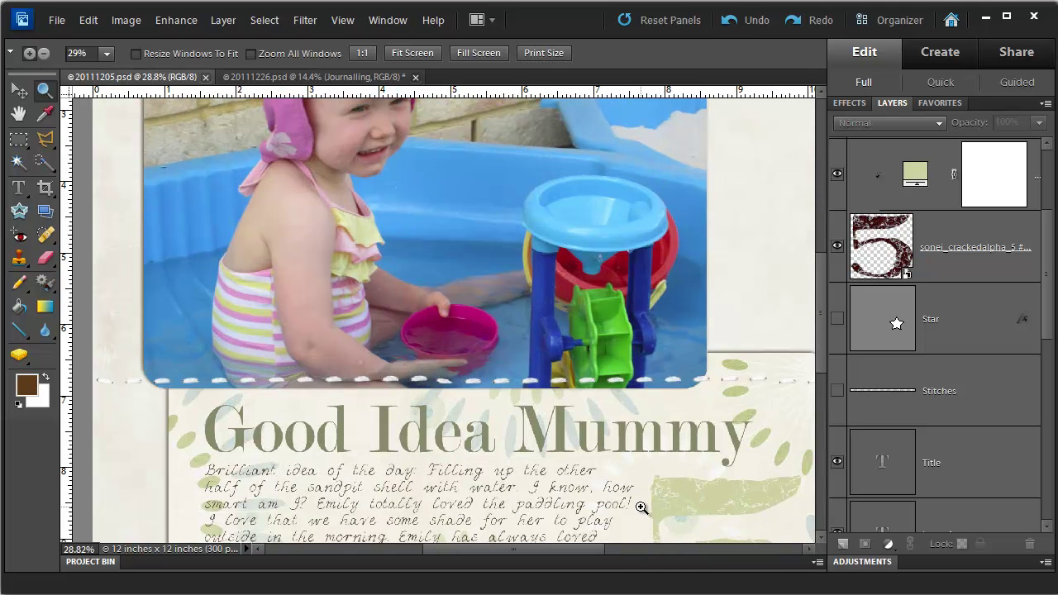
alt+click(321, 369)
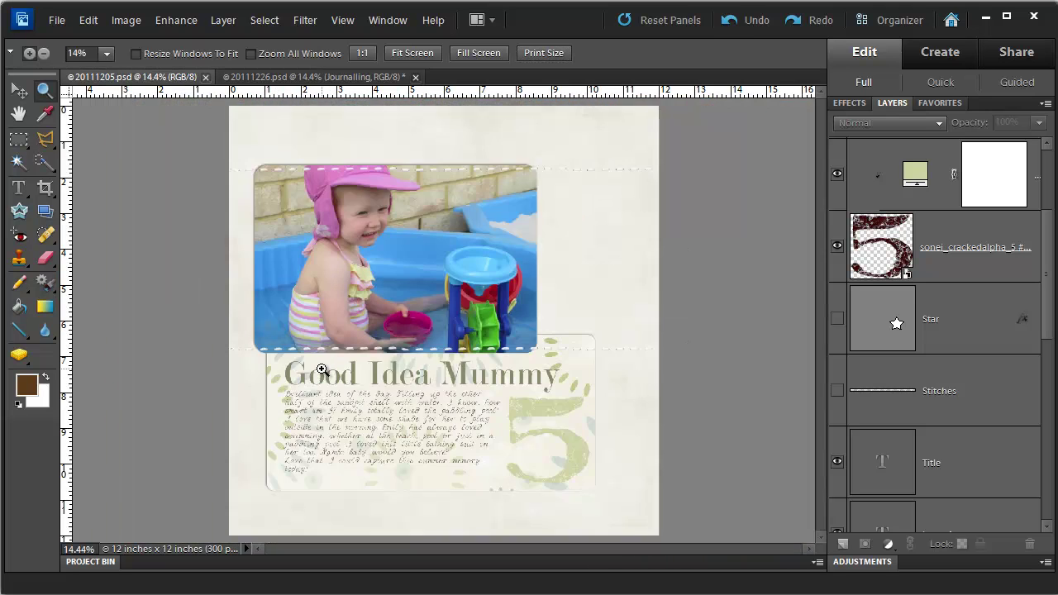
drag(540, 373, 590, 428)
drag(454, 354, 519, 384)
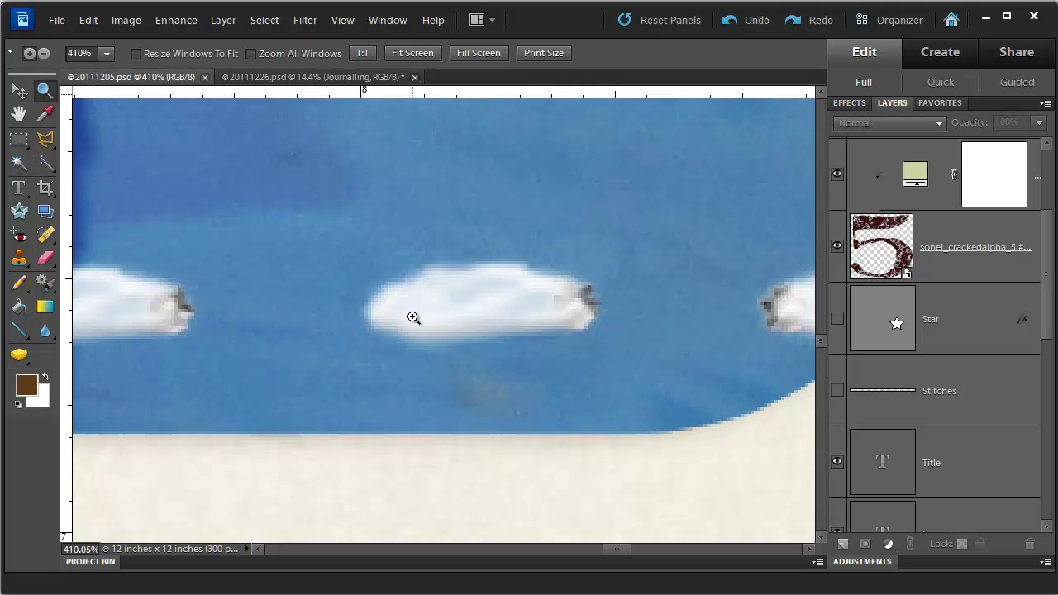
drag(616, 340, 621, 363)
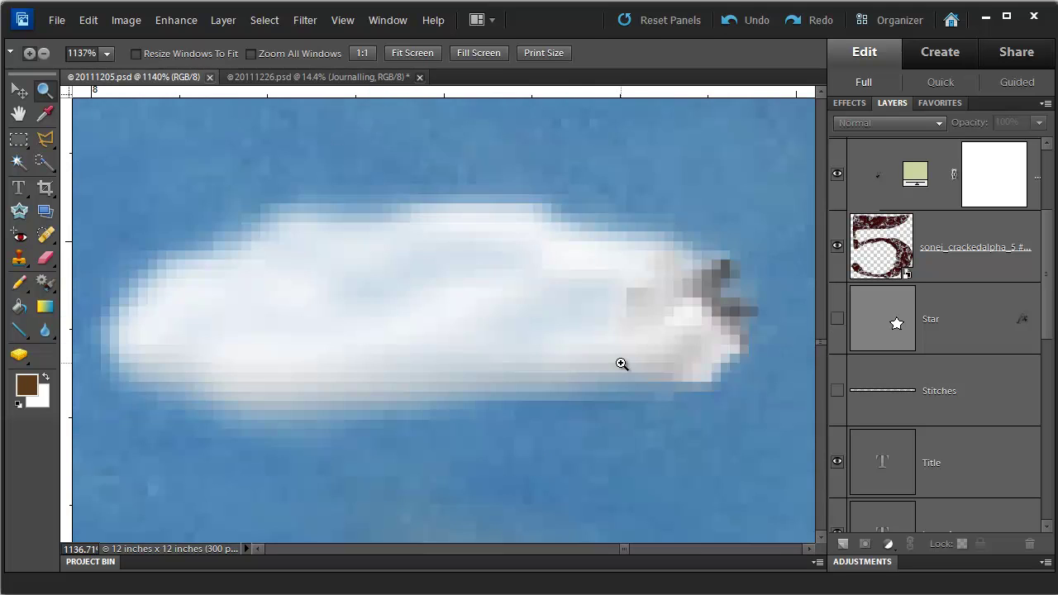
key(ctrl+0)
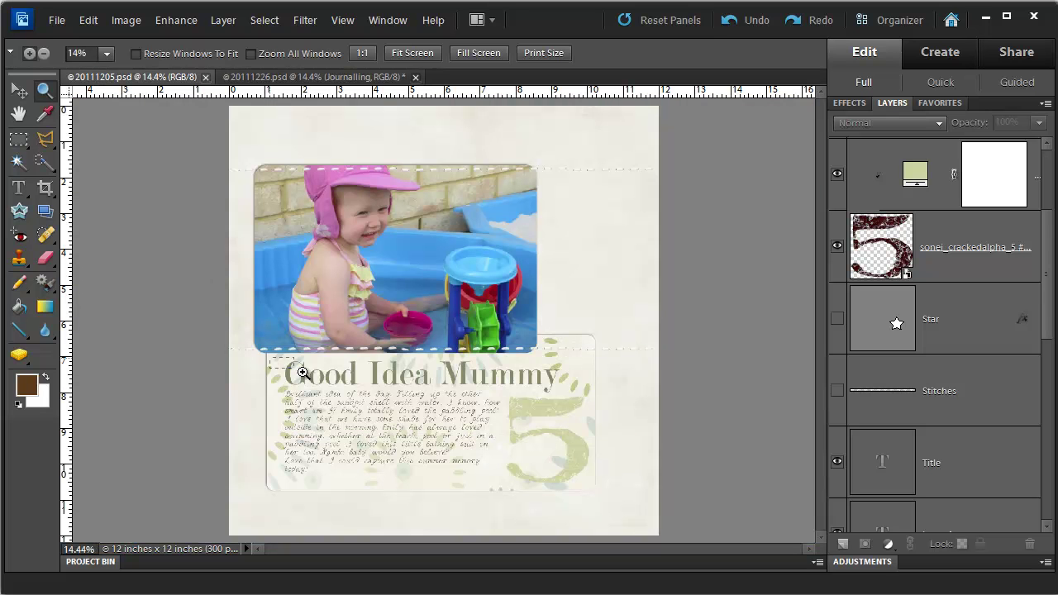
Step: Marquee-zoom onto the journaling, Alt-click out to 12.5%, then zoom in on the photo to 25%
drag(541, 484, 590, 490)
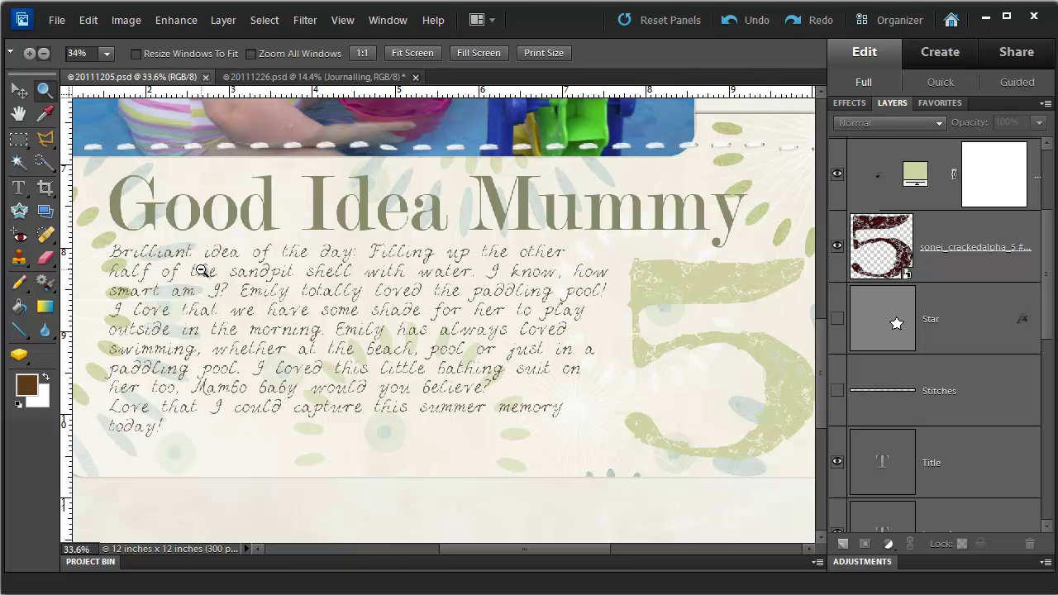
alt+click(236, 272)
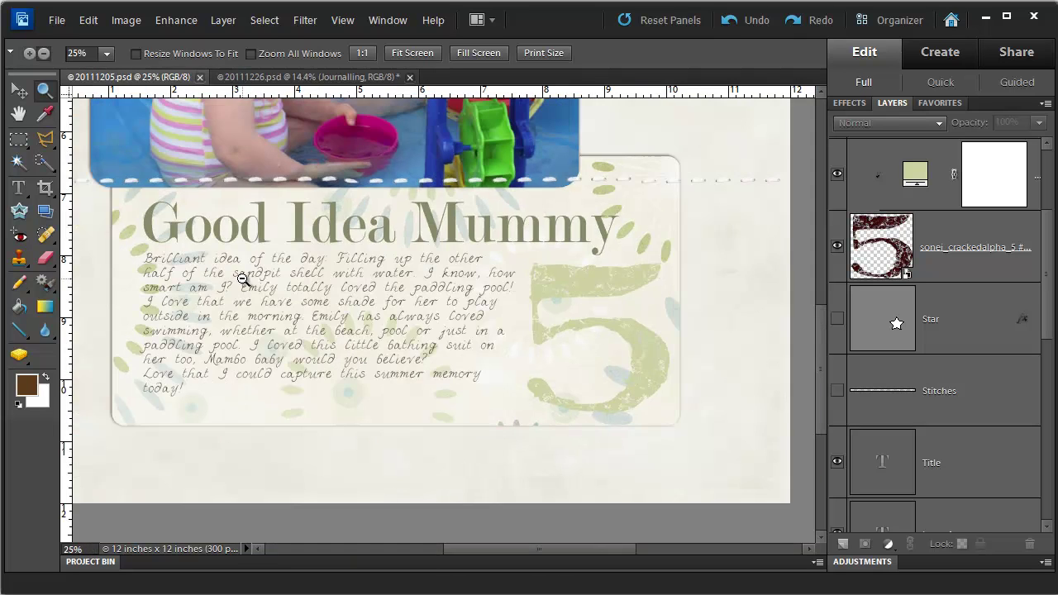
alt+click(236, 272)
key(alt)
alt+click(248, 244)
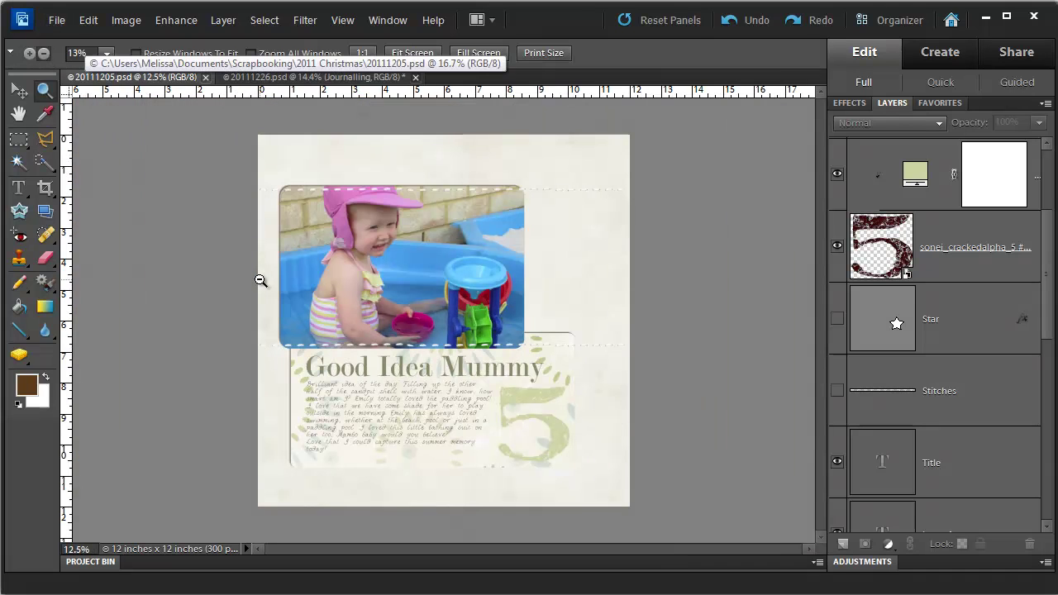
click(306, 312)
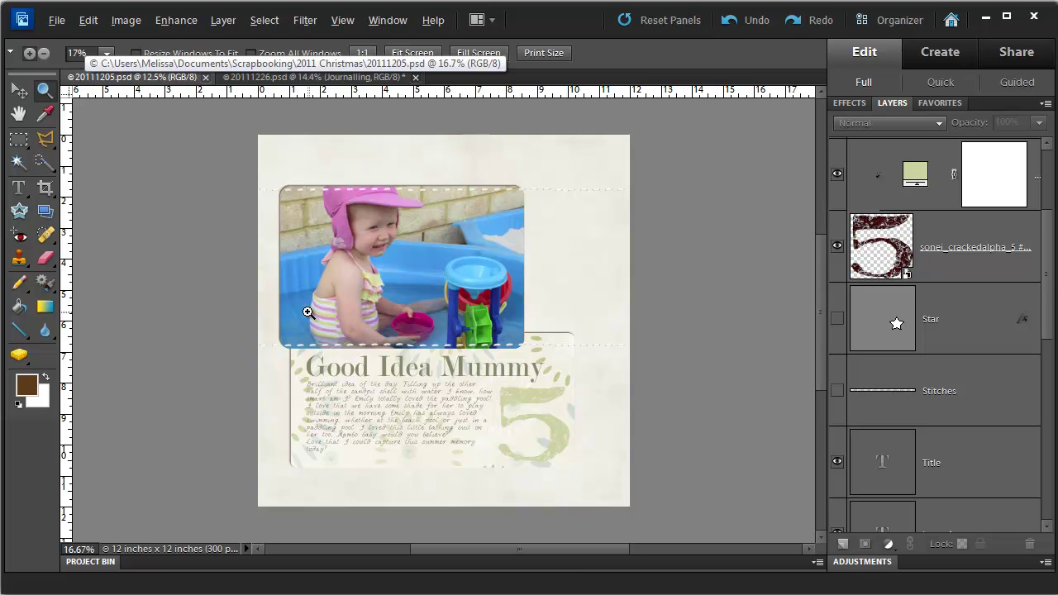
click(308, 313)
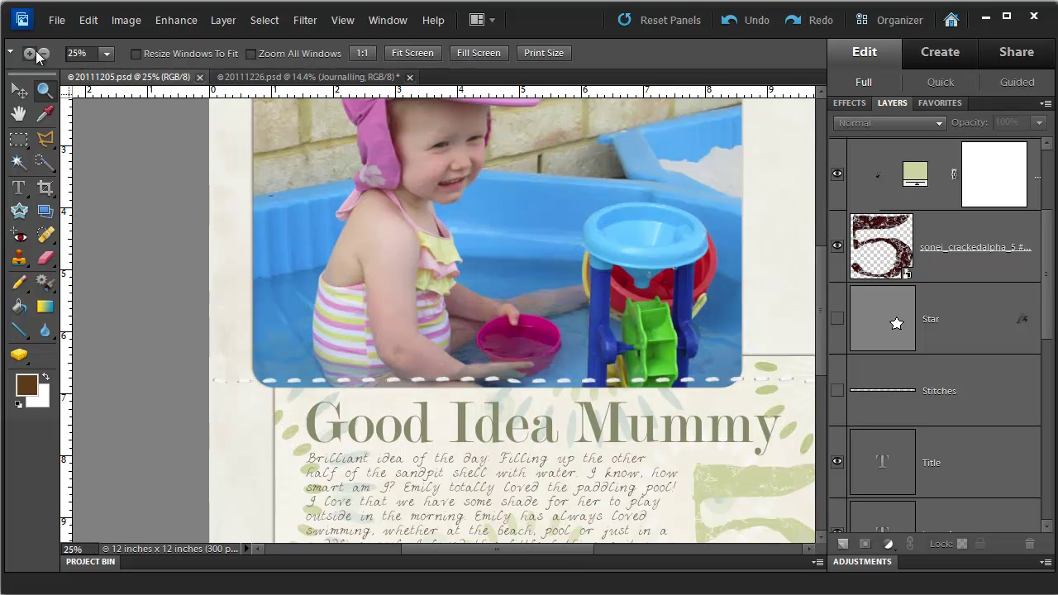
Step: Zoom out to 17%, in to 67% on the girl's swimsuit, then back out to 33%
alt+click(373, 311)
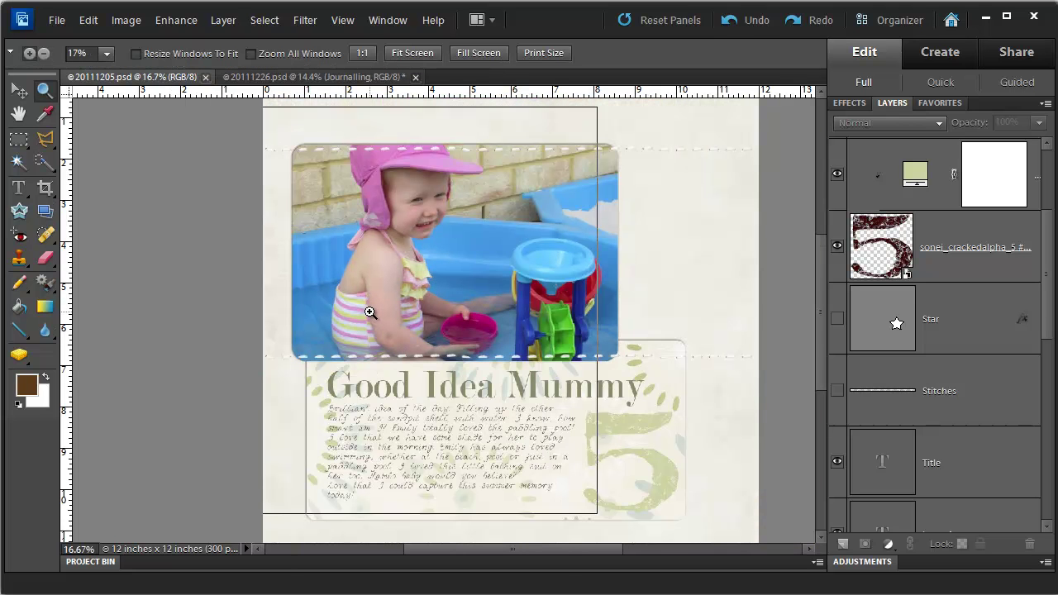
click(371, 313)
click(370, 314)
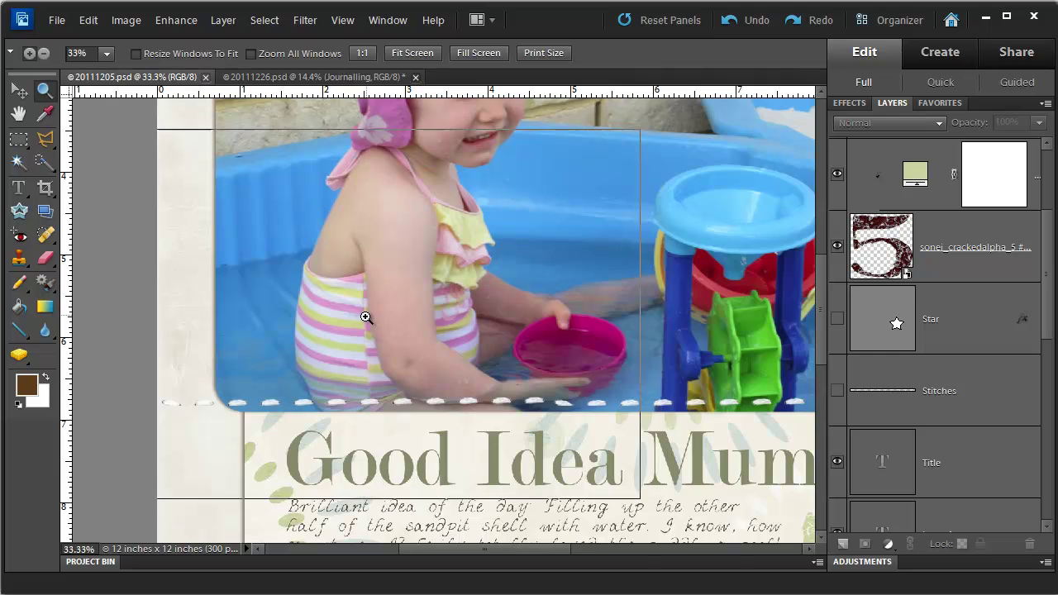
click(366, 319)
click(318, 392)
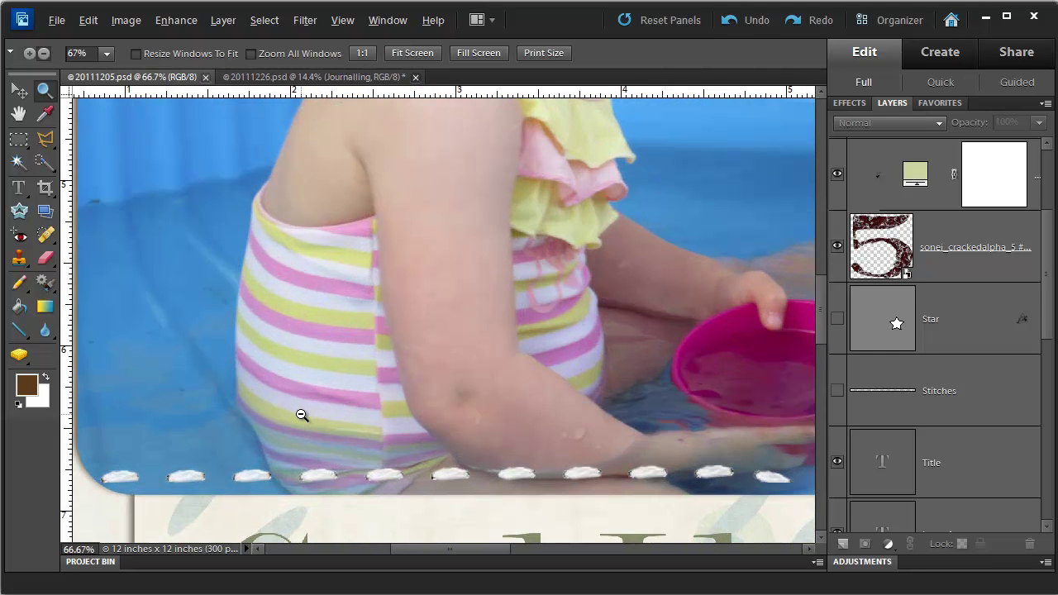
alt+click(303, 417)
alt+click(323, 422)
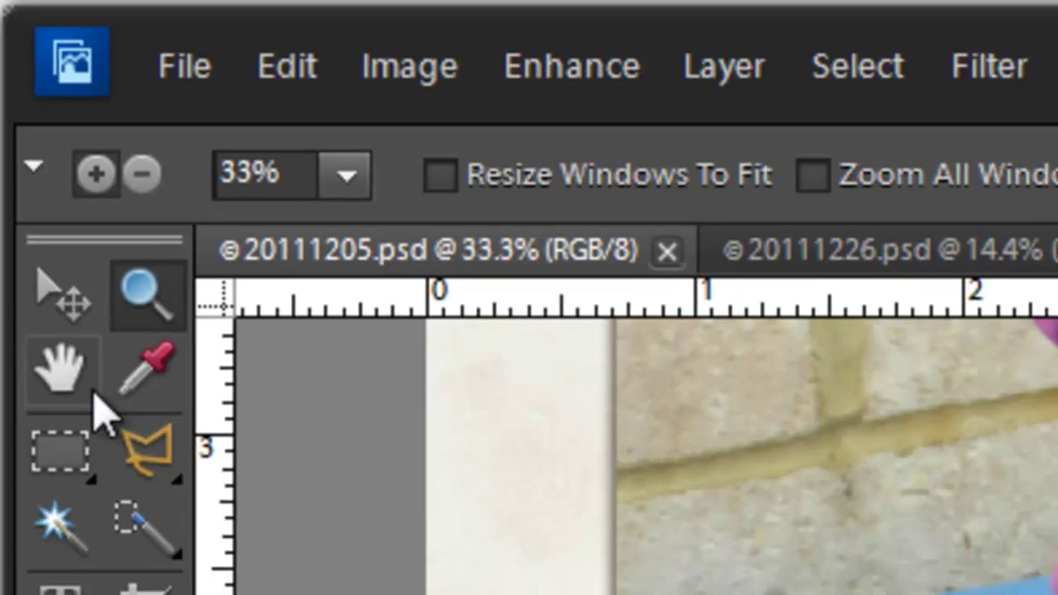
Step: Pan with the Hand tool across the photo and down to the 'Good Idea Mummy' title
click(60, 368)
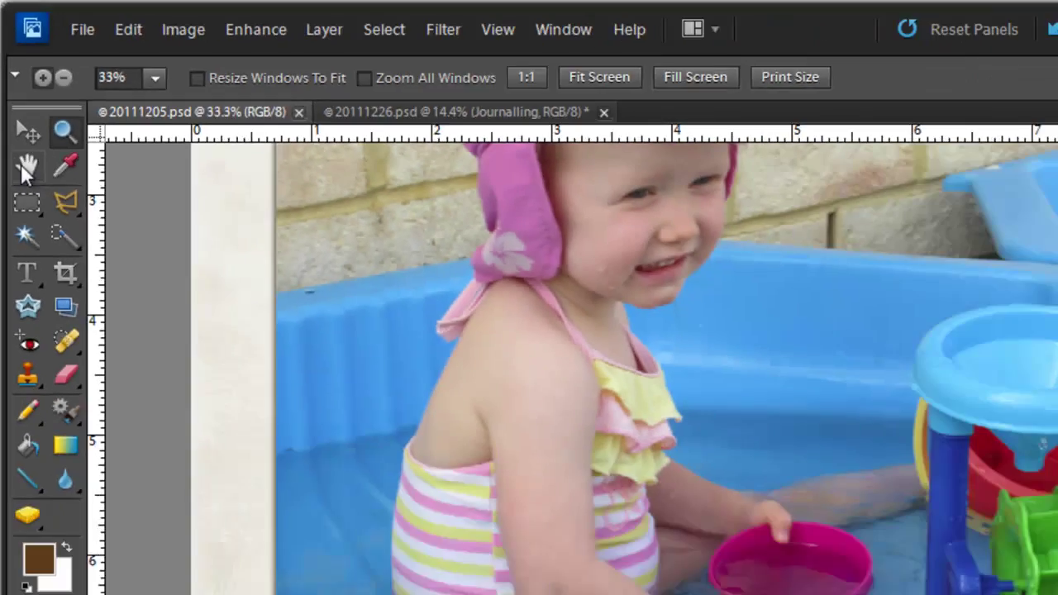
drag(389, 248, 229, 416)
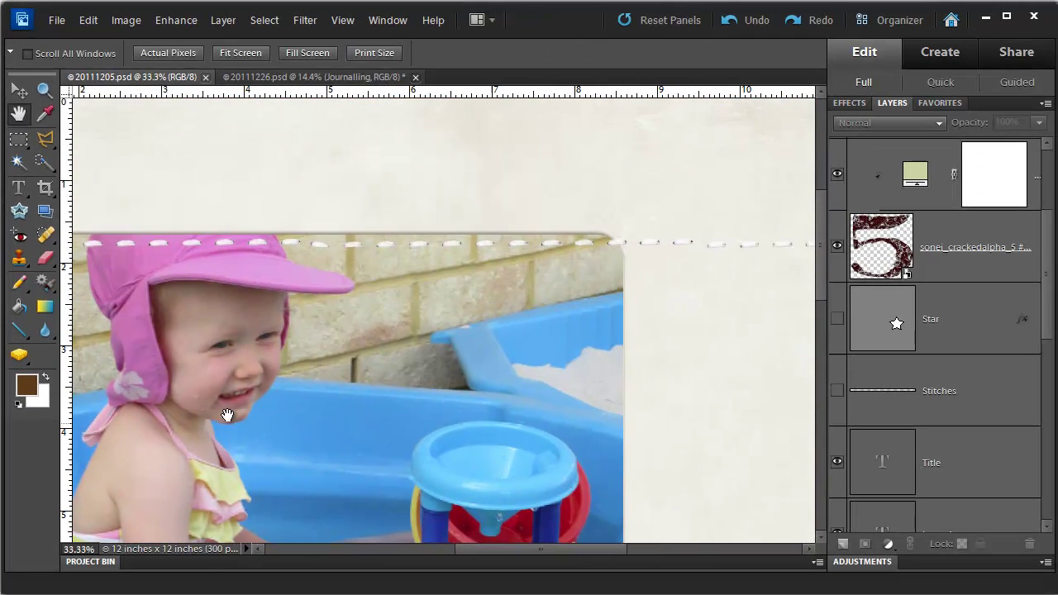
drag(456, 274, 499, 240)
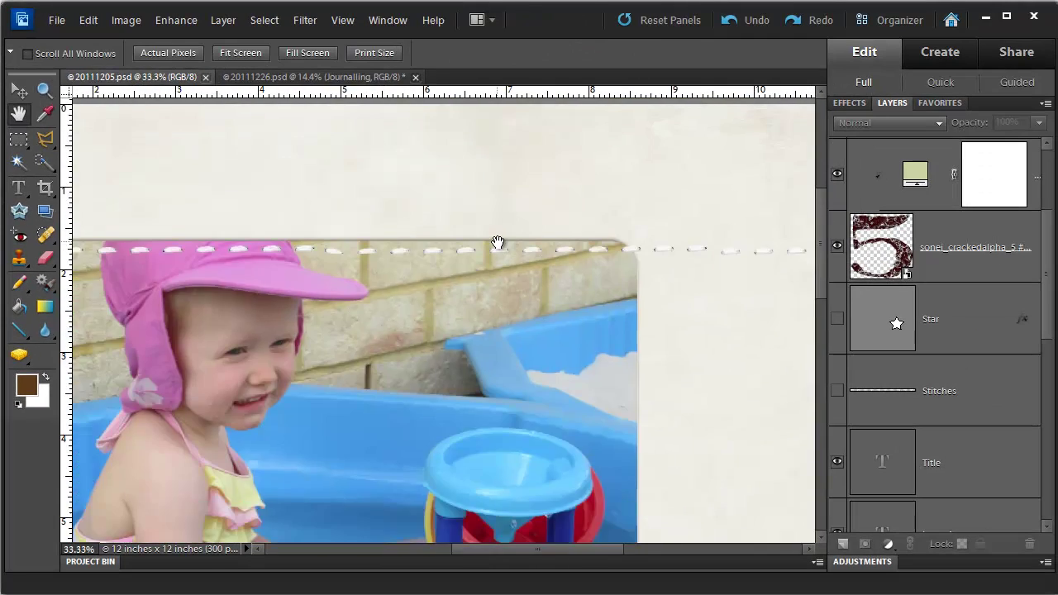
drag(235, 496, 389, 358)
drag(424, 549, 459, 550)
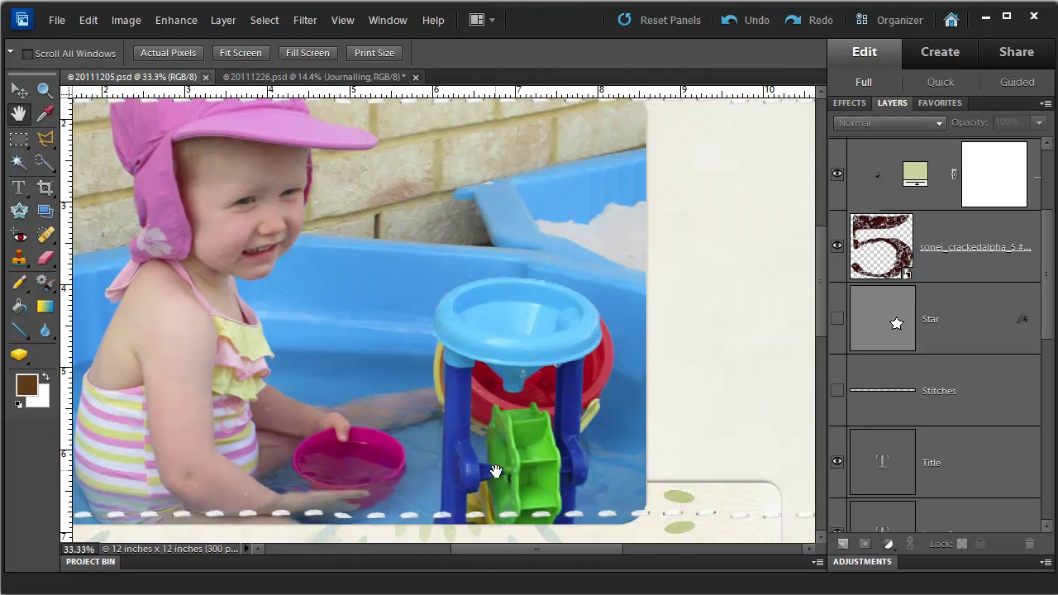
drag(479, 488, 553, 238)
drag(427, 443, 406, 307)
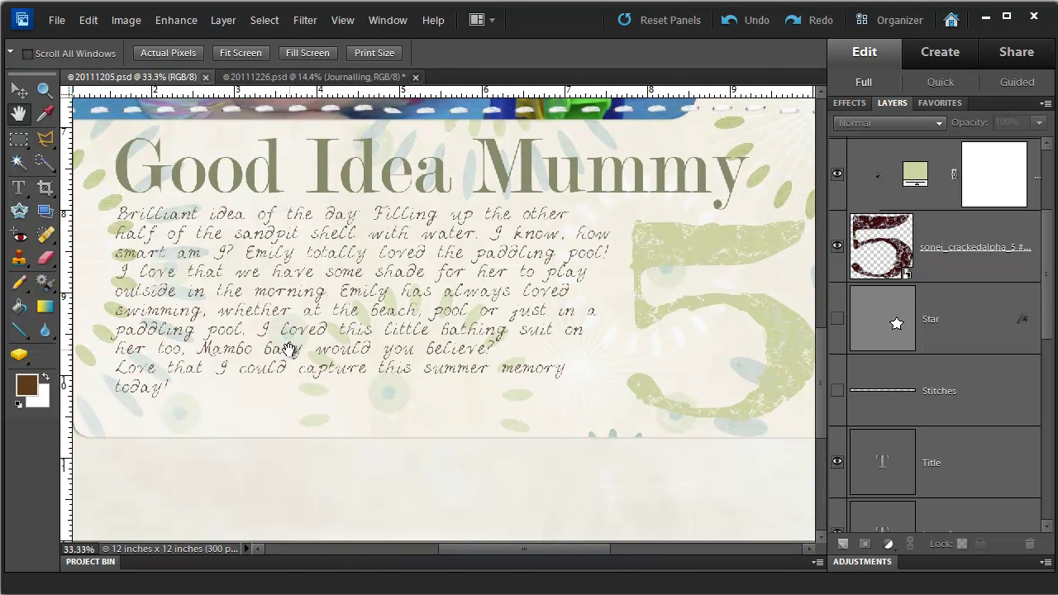
Step: With the Zoom tool active, Space-pan back up to the photo, then fit the page with Ctrl+0
click(44, 90)
drag(310, 328, 496, 546)
drag(339, 220, 229, 450)
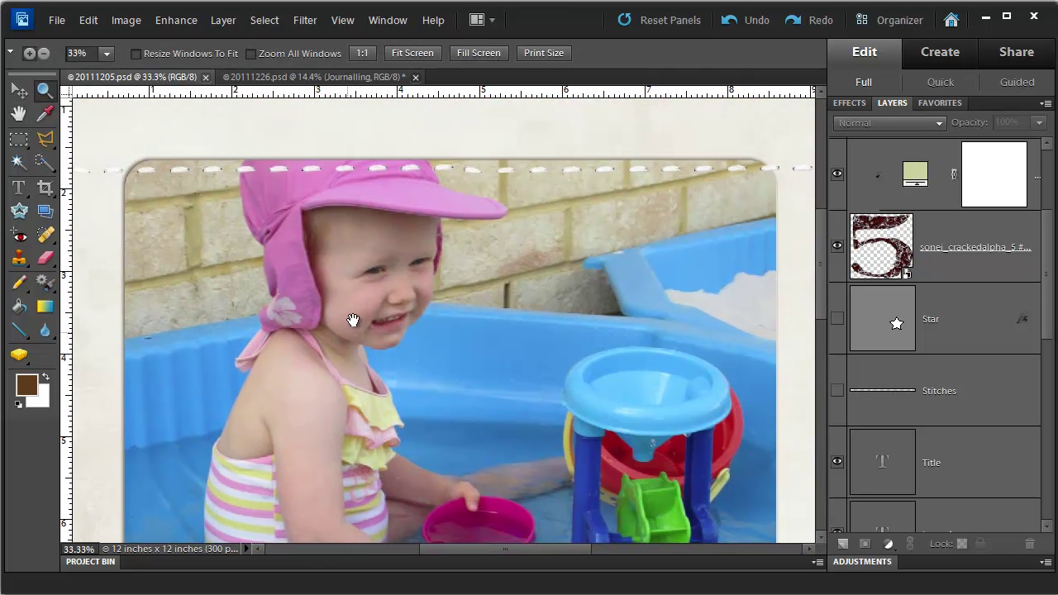
scroll(470, 354, up, 4)
key(ctrl+0)
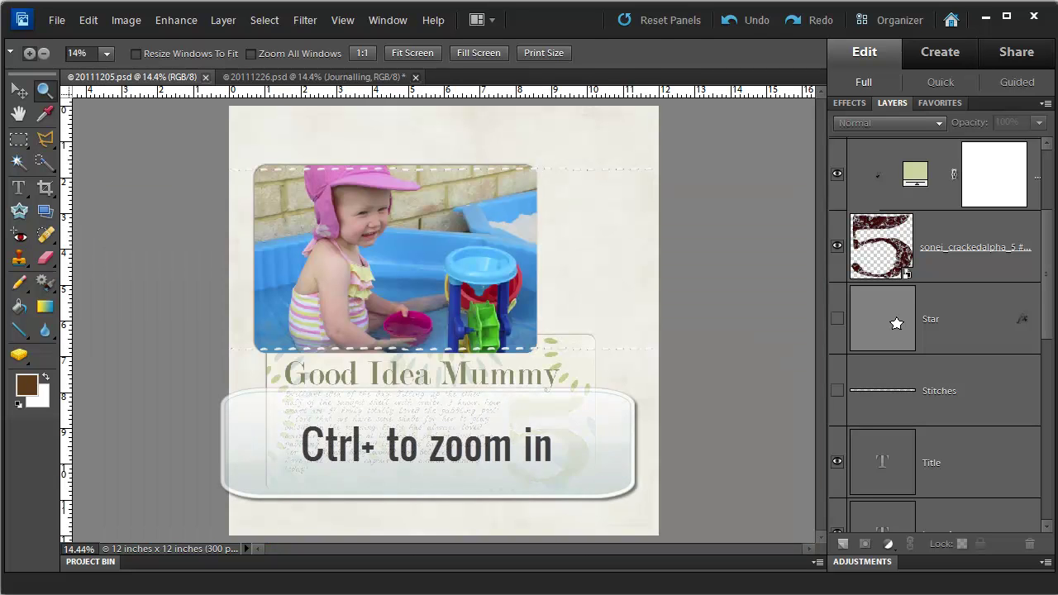
key(ctrl+plus)
key(ctrl+plus)
key(ctrl+plus)
key(ctrl+plus)
key(ctrl+plus)
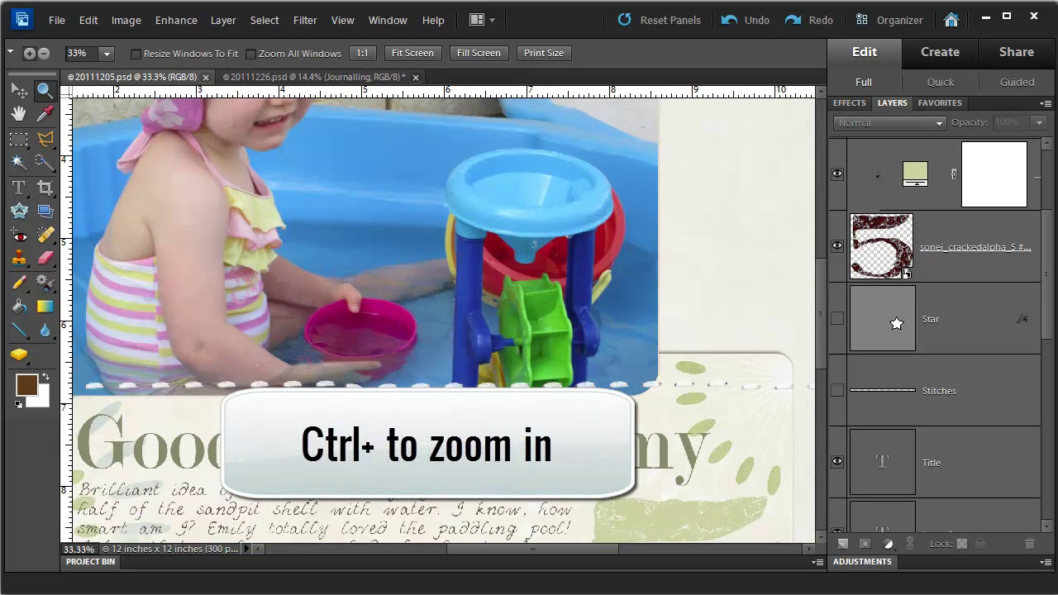
key(ctrl+minus)
key(ctrl+minus)
key(ctrl+minus)
key(ctrl+minus)
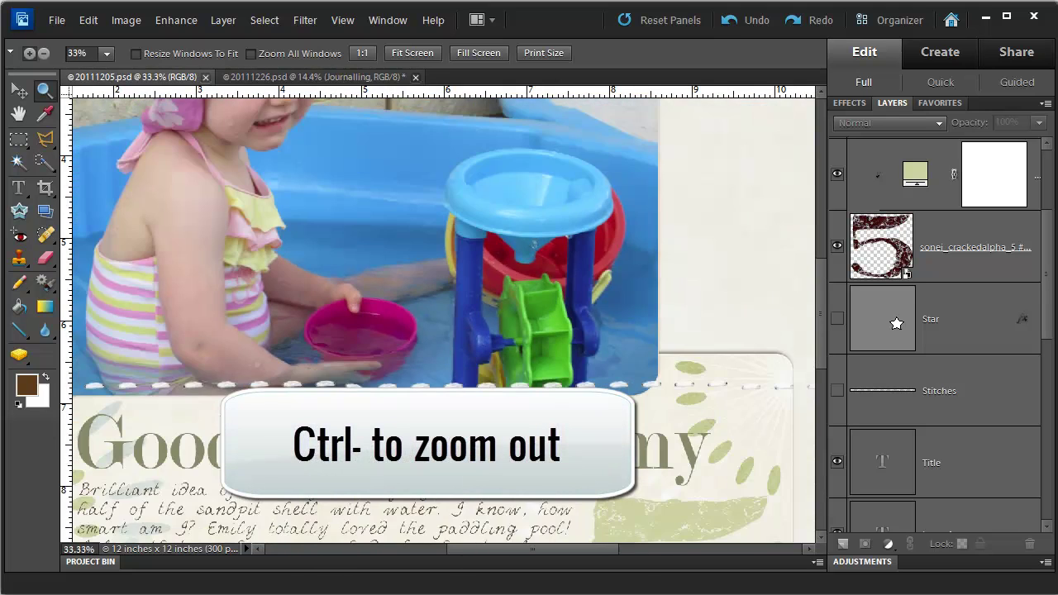
key(ctrl+plus)
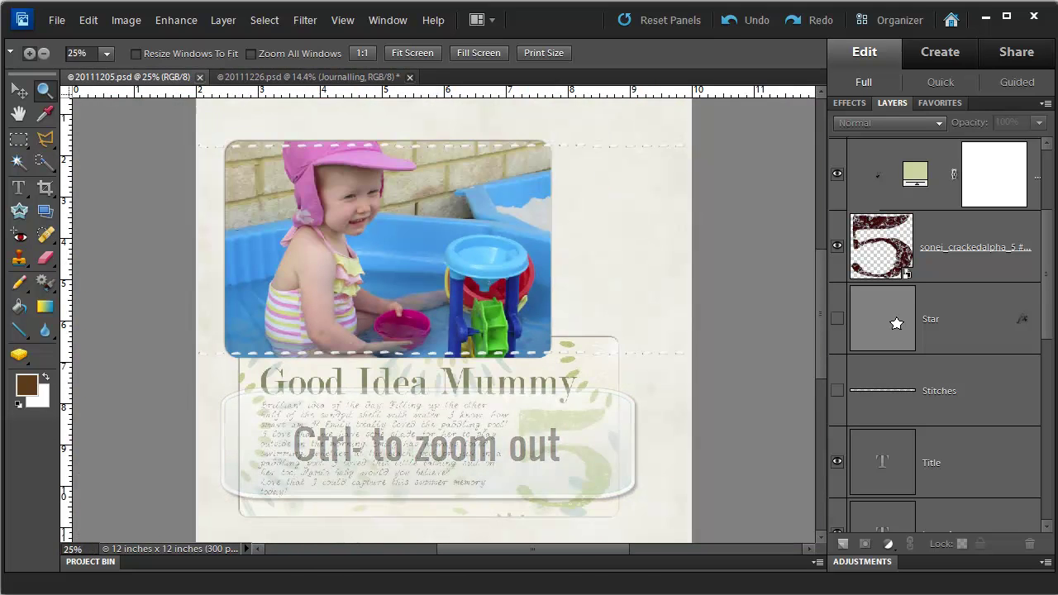
key(ctrl+minus)
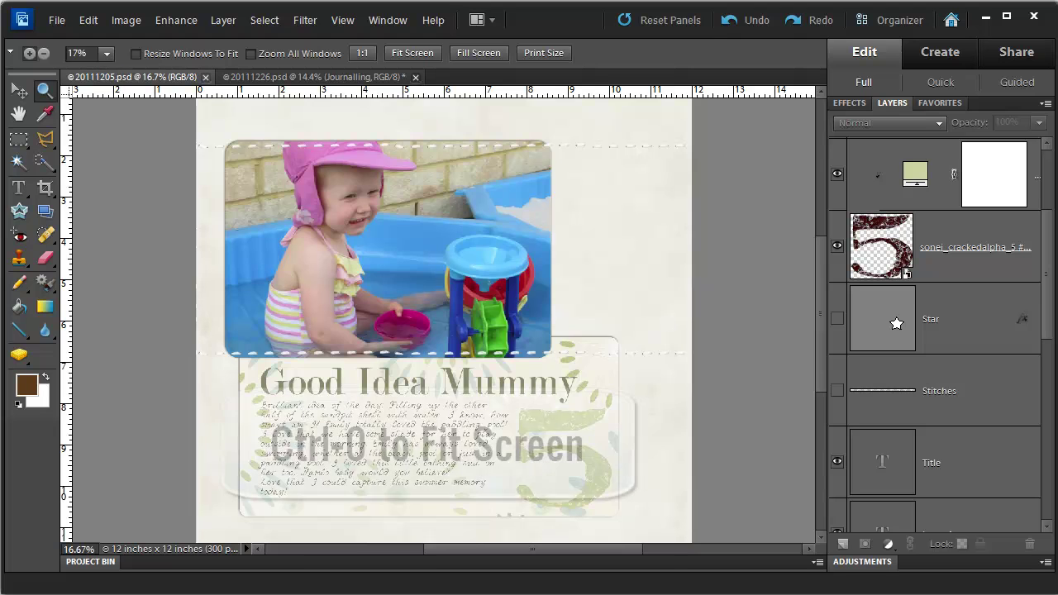
key(ctrl+0)
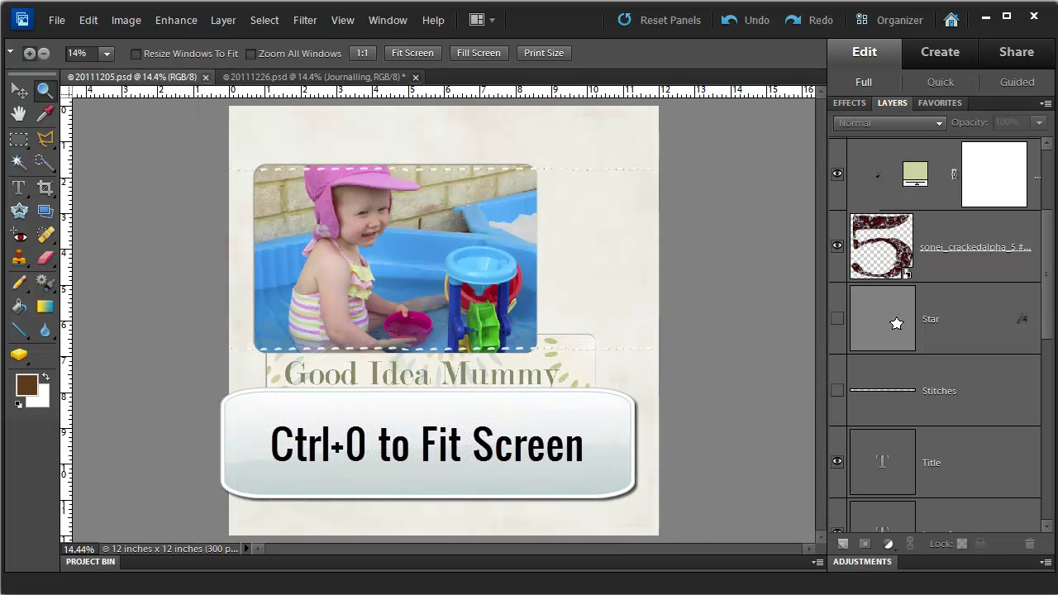